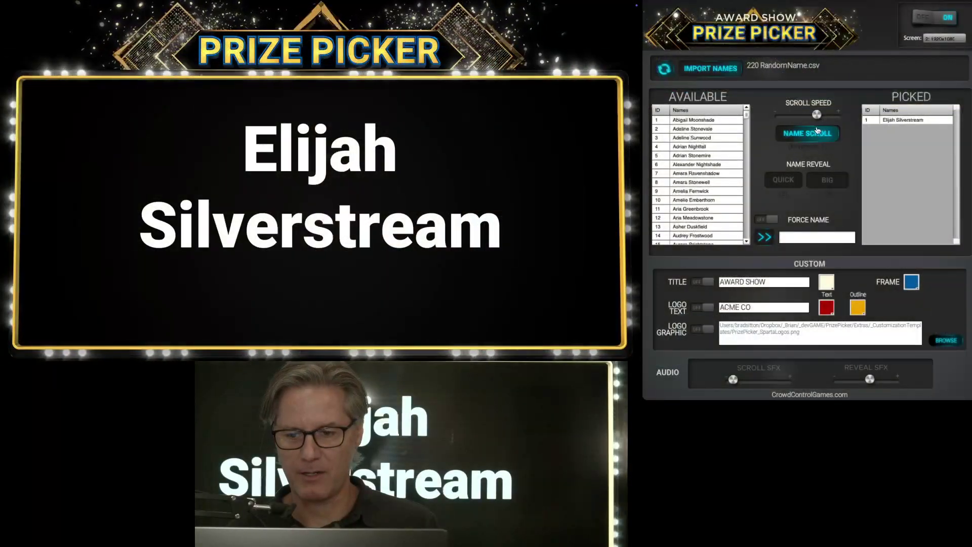
Start the name scroll on the game display and slightly lower the scroll sound effect volume.
click(810, 132)
drag(733, 380, 717, 383)
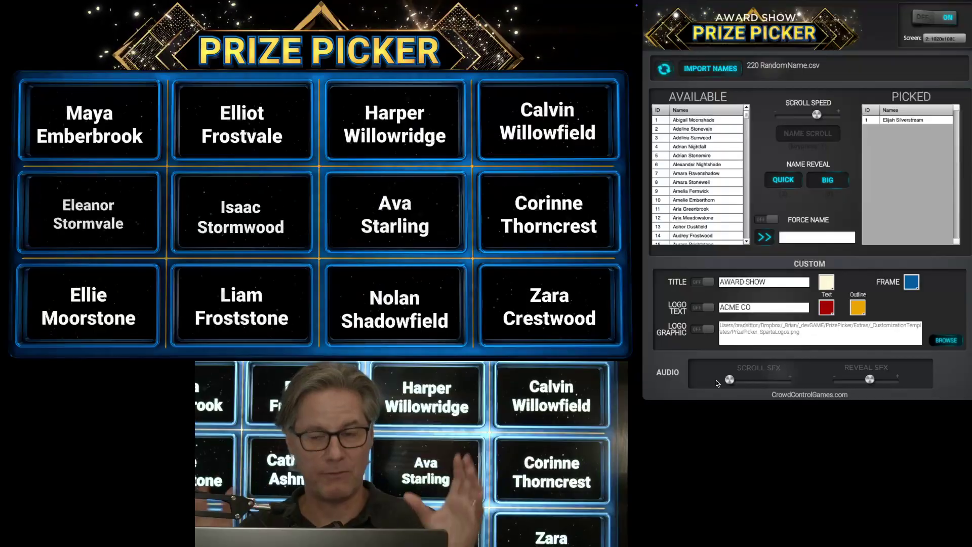
Switch the game display off and back on, and view the available output screen options without changing the selection.
click(925, 19)
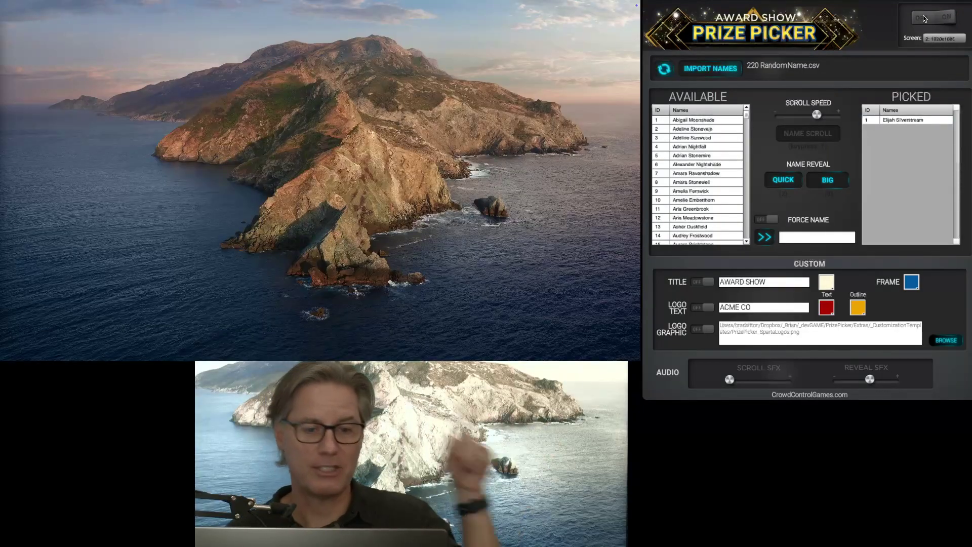
click(948, 19)
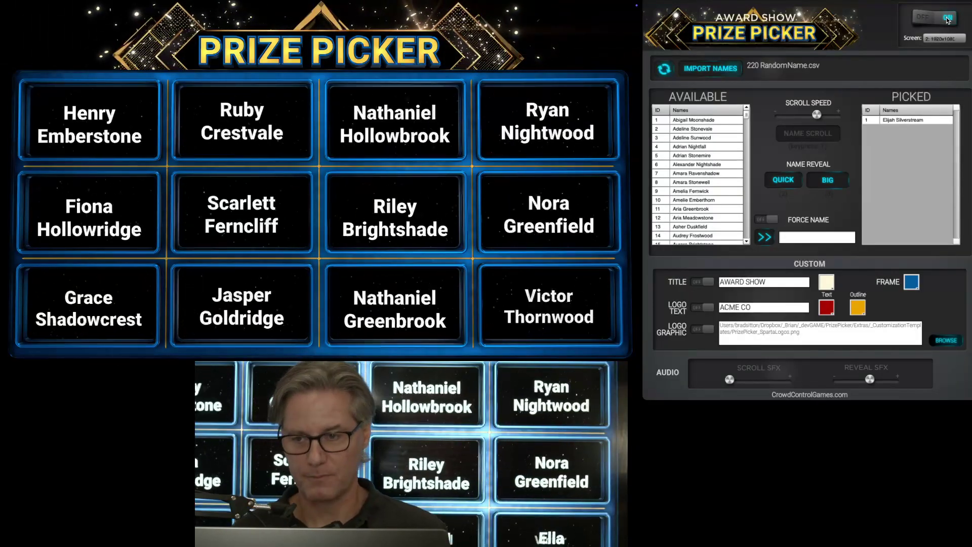
click(959, 39)
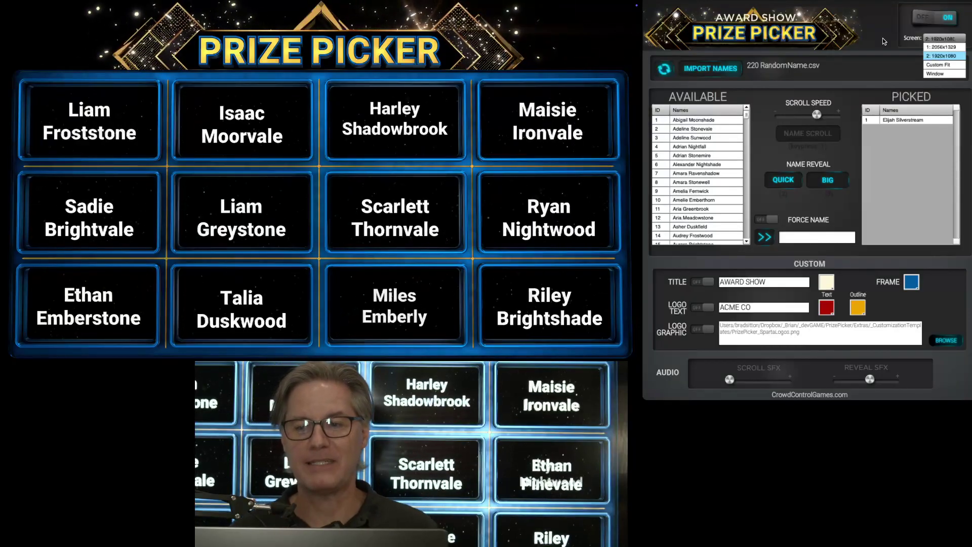
click(882, 11)
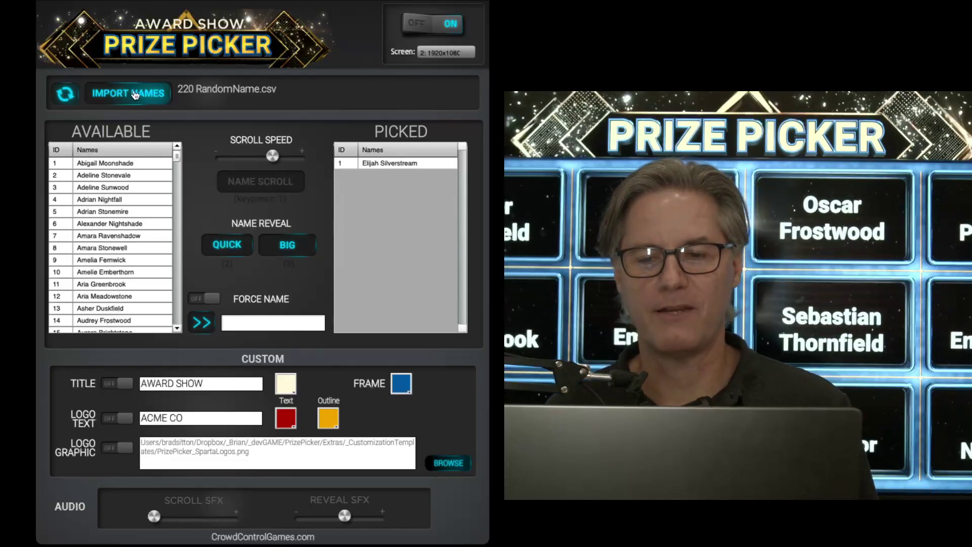
Import the names from PrizePicker_Names.csv in the Extras folder.
click(129, 94)
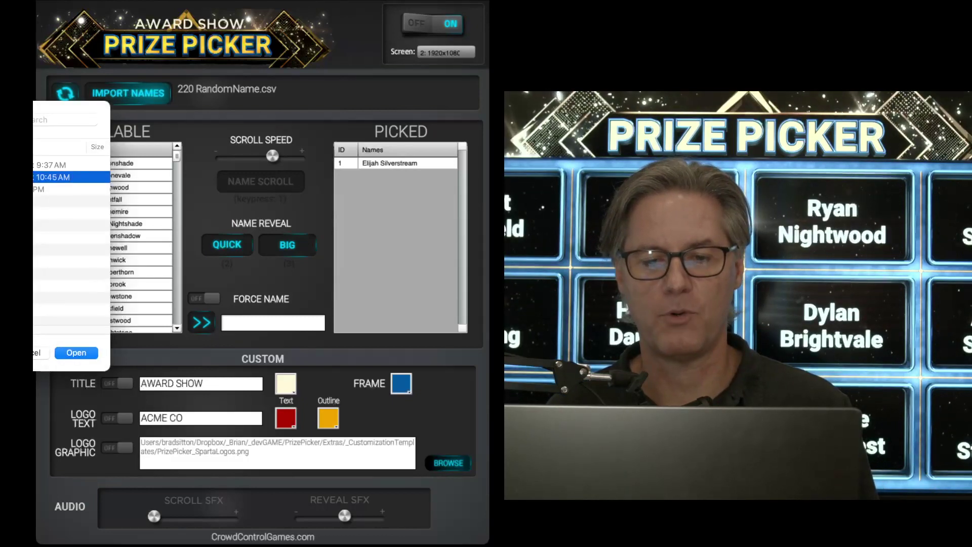
drag(0, 104, 311, 132)
click(119, 219)
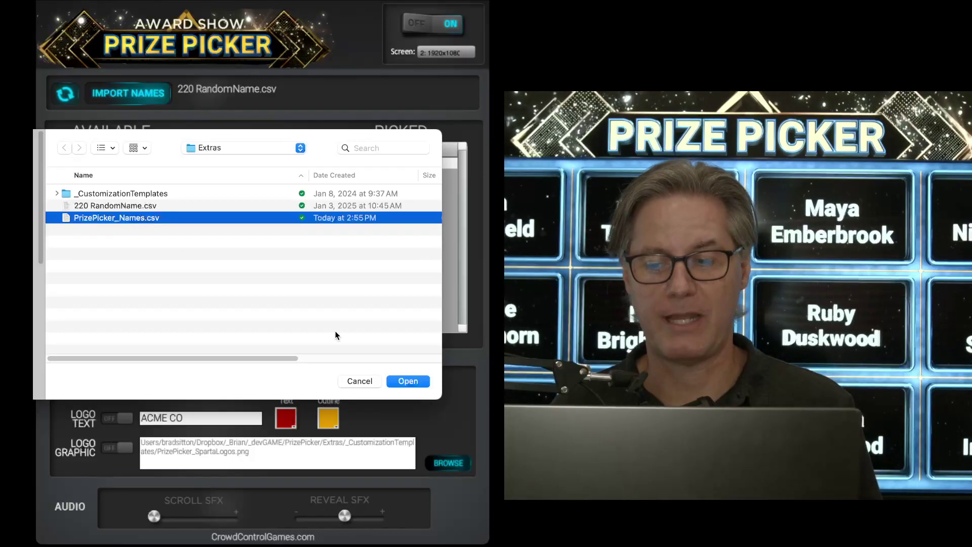
click(407, 381)
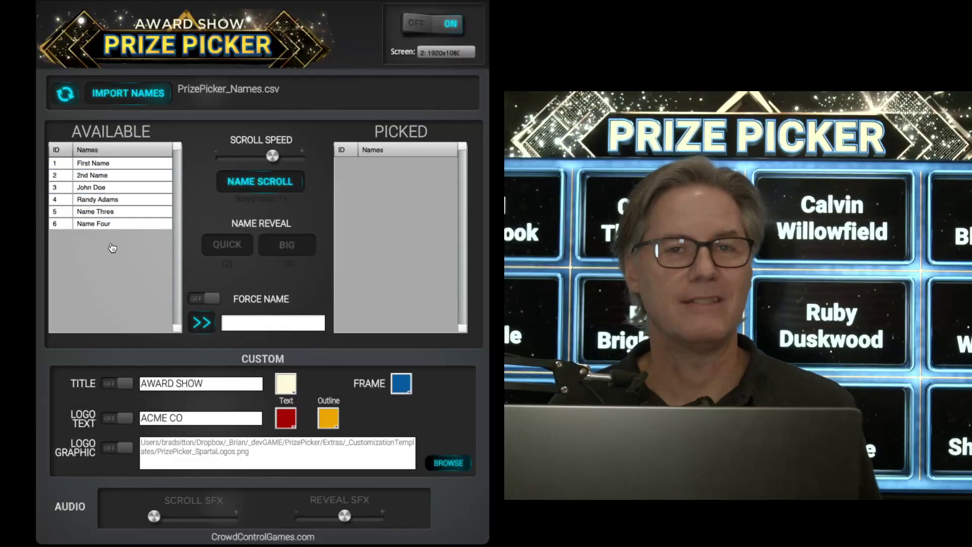
Import the names from 220 RandomName.csv in the Extras folder into the available list.
click(108, 95)
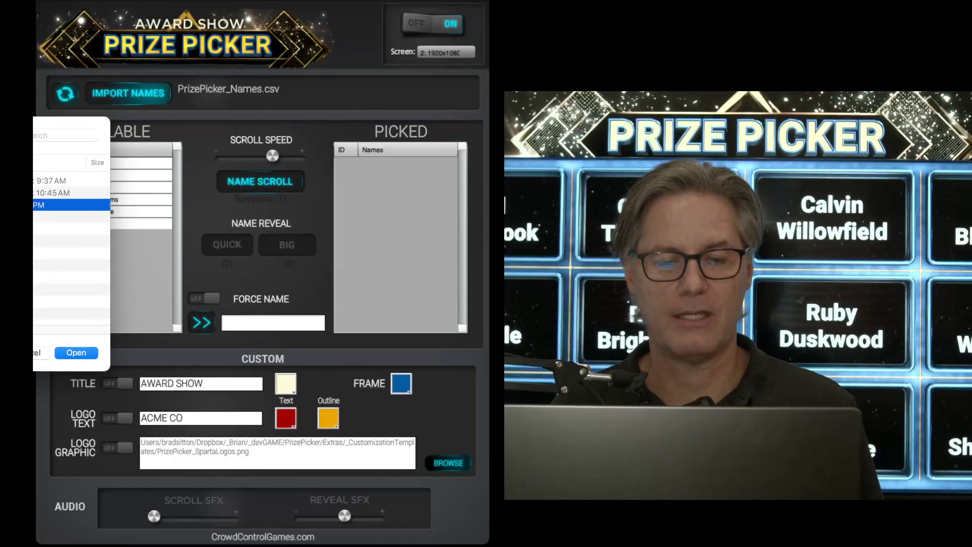
drag(32, 119, 256, 119)
click(152, 188)
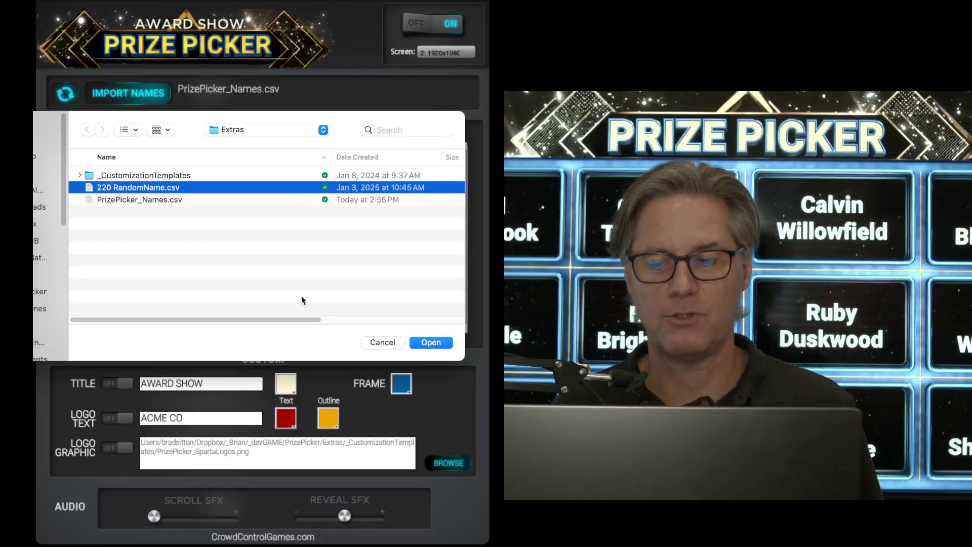
click(441, 344)
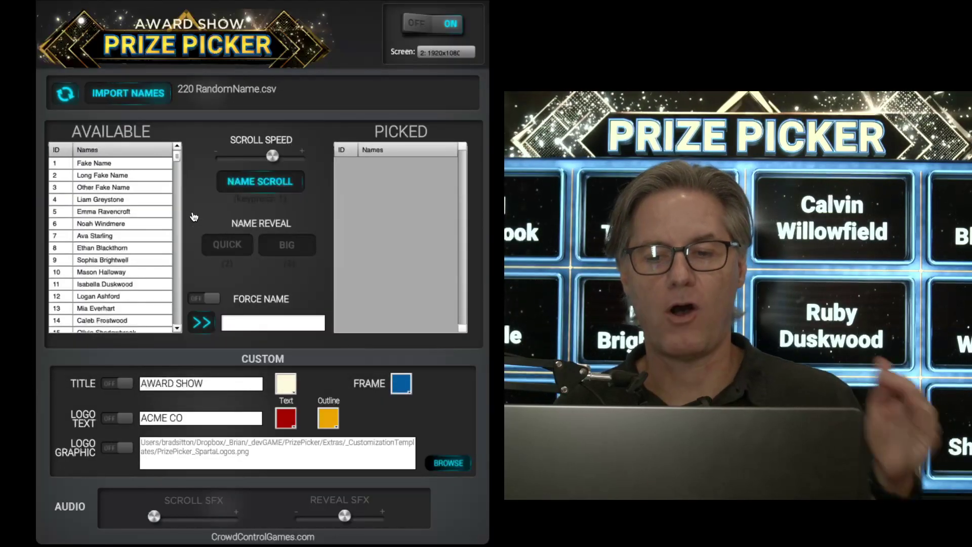
drag(176, 158, 184, 130)
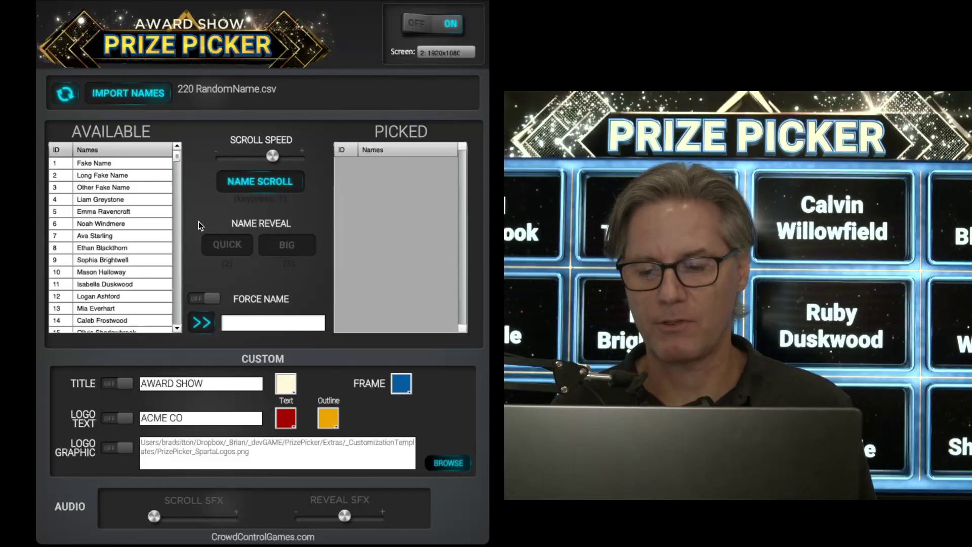
Examine how names are laid out in the open PrizePicker_Names.csv text file, and hide the text editor.
drag(360, 546, 272, 184)
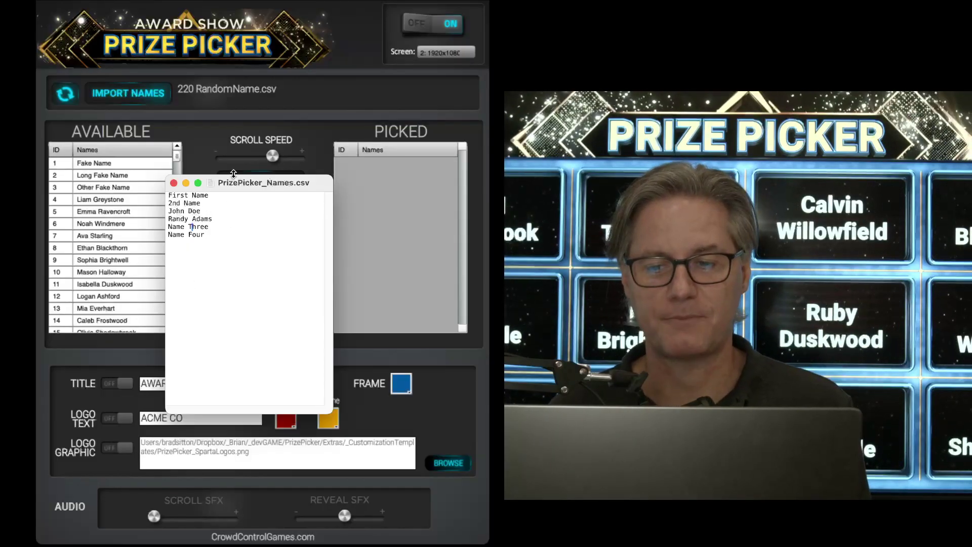
drag(234, 183, 240, 178)
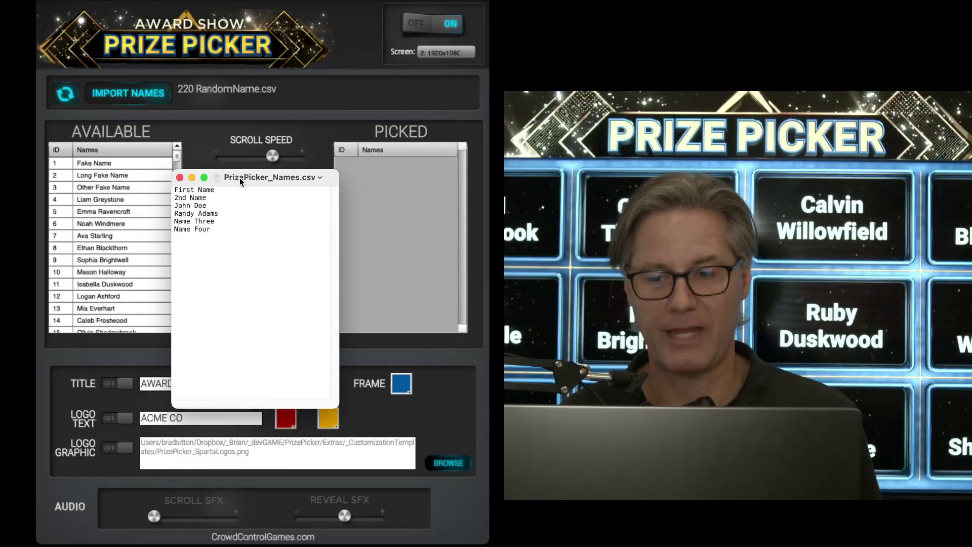
drag(239, 178, 61, 244)
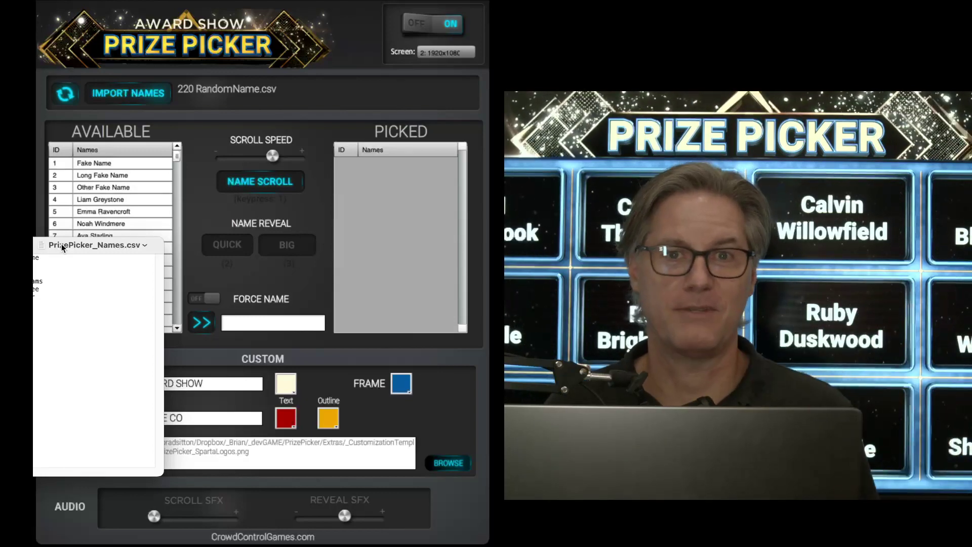
drag(61, 244, 162, 430)
key(super+h)
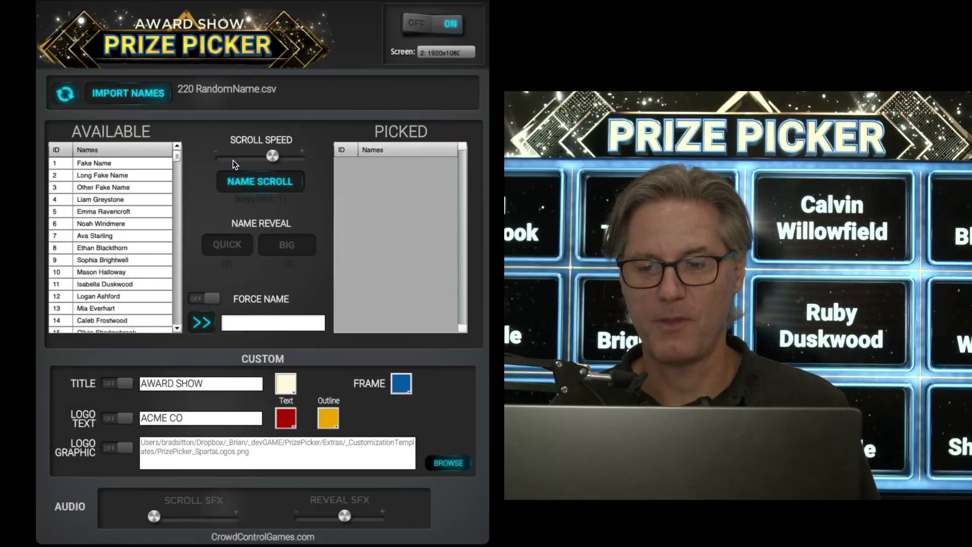
Start the name scroll, try slow and maximum scroll speeds, settle on a moderately fast speed, and pick a winner with the quick reveal.
click(263, 186)
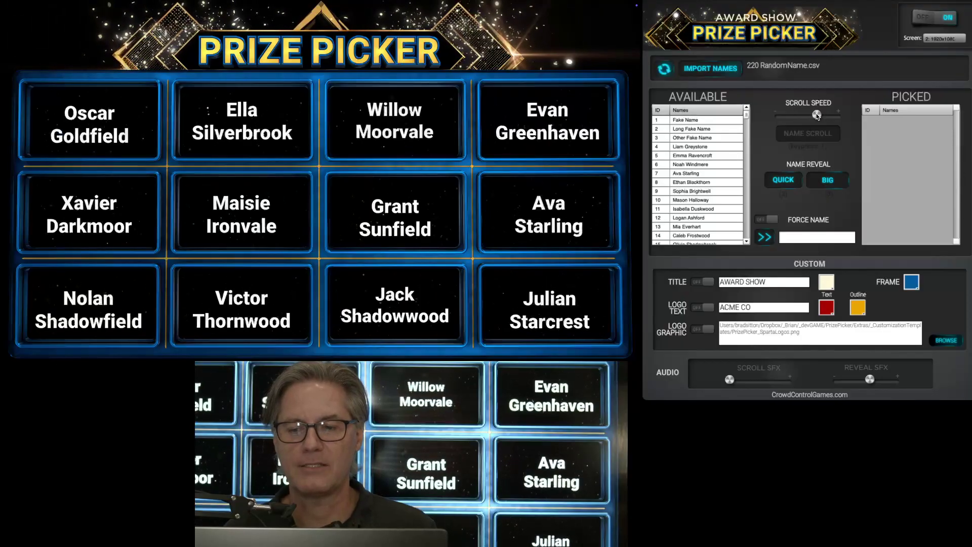
drag(817, 115, 811, 115)
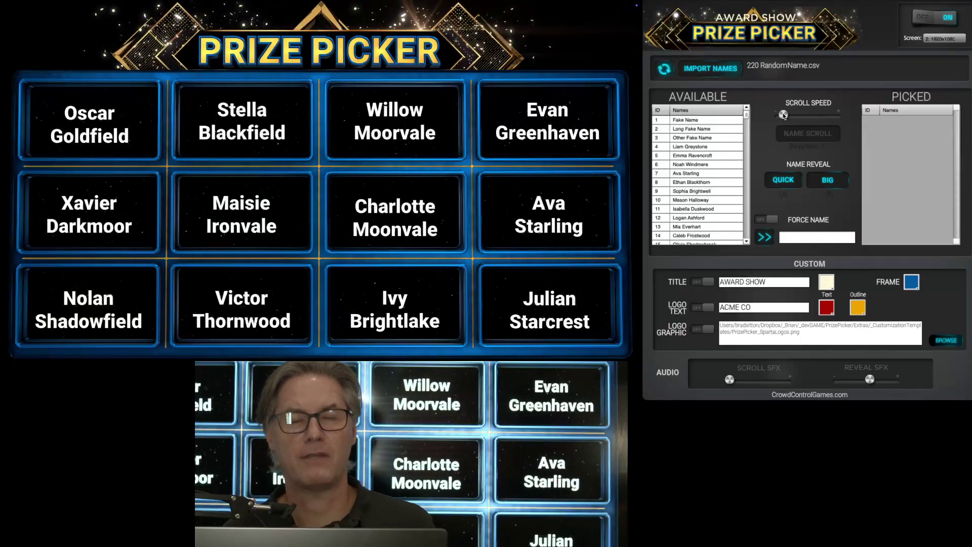
drag(784, 115, 792, 115)
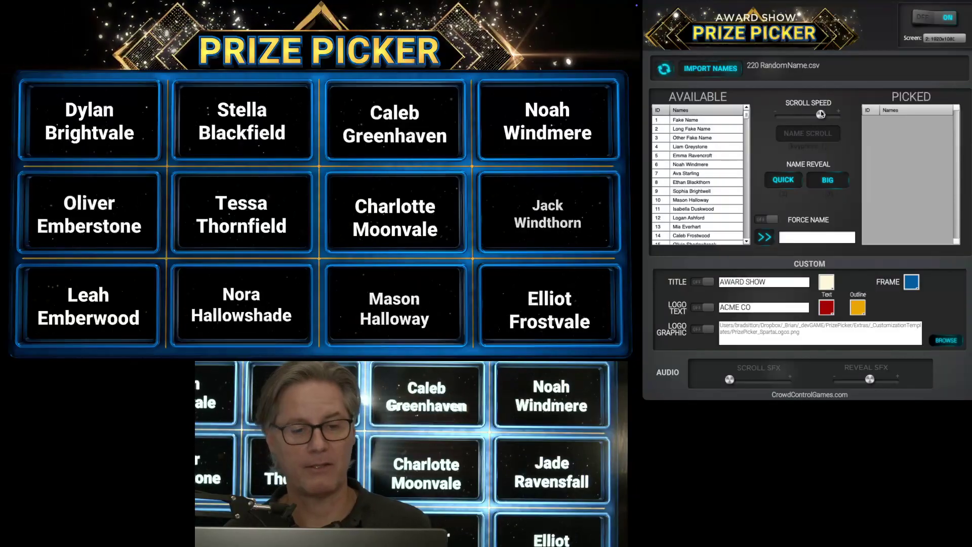
drag(823, 115, 850, 115)
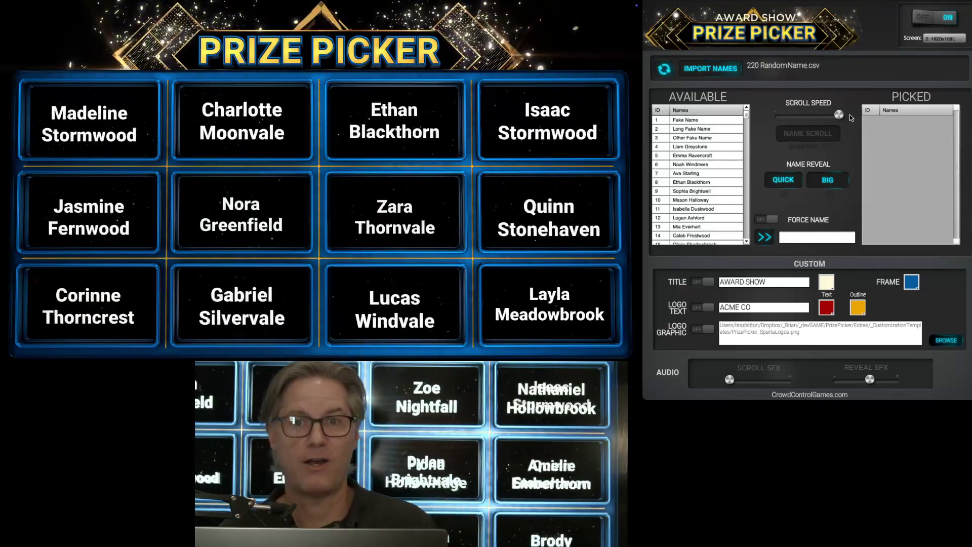
drag(839, 115, 820, 115)
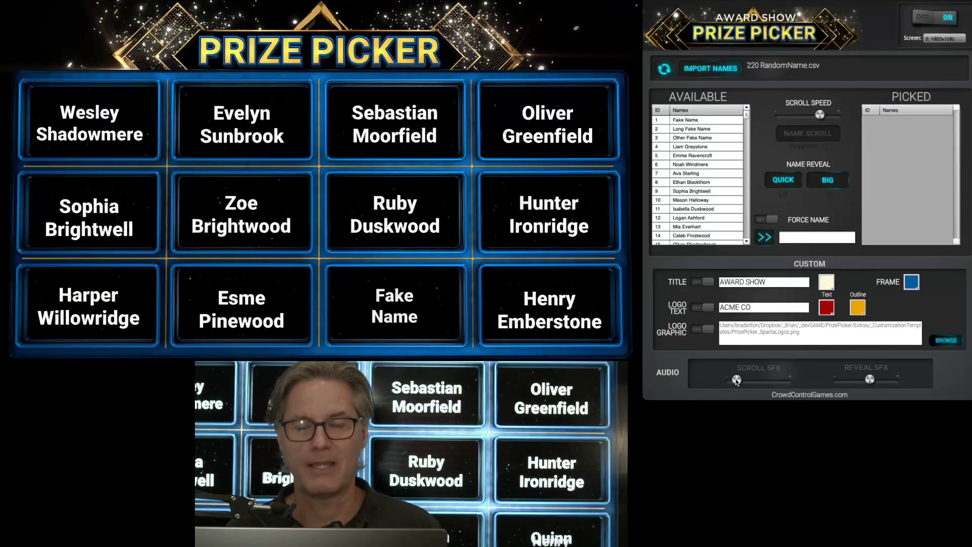
click(786, 181)
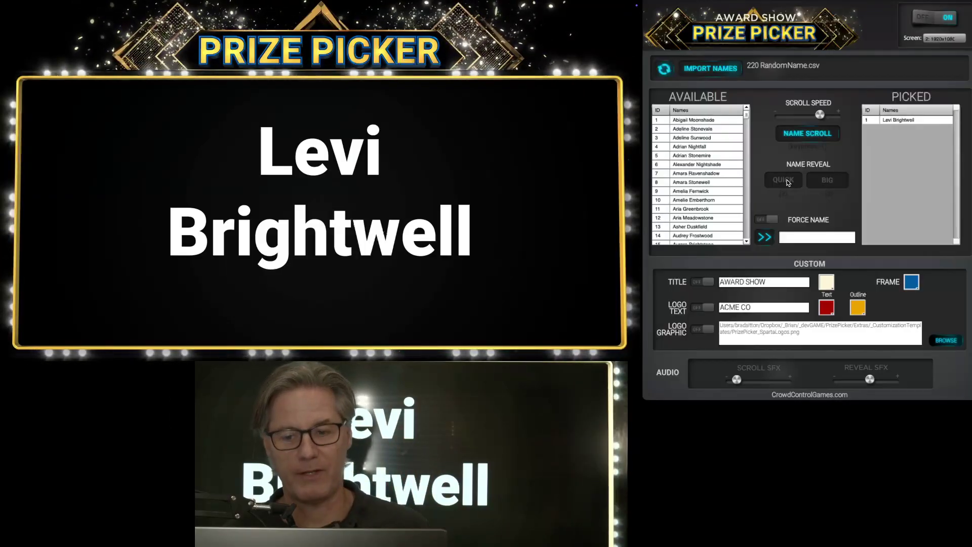
Run another name scroll at maximum scroll speed and pick a winner with the big reveal.
click(806, 133)
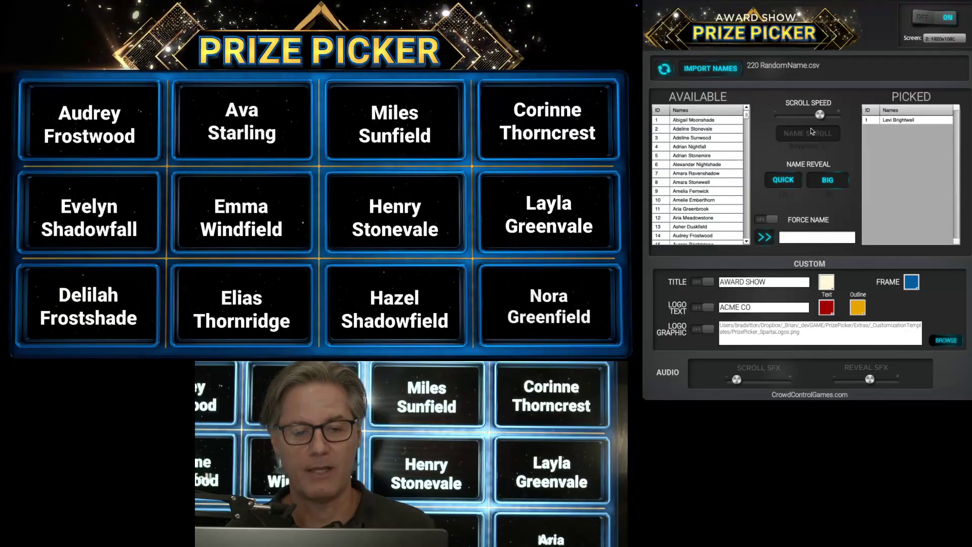
drag(820, 115, 832, 116)
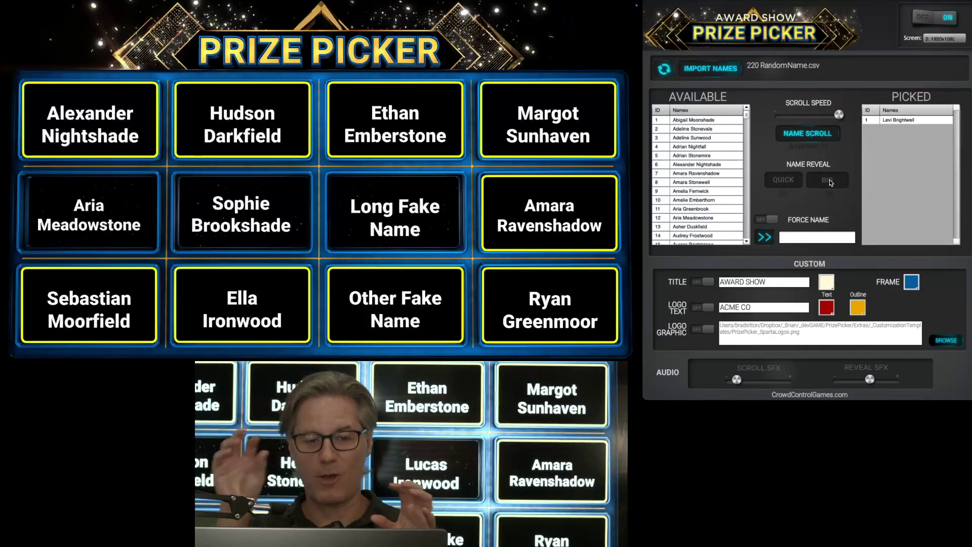
click(828, 180)
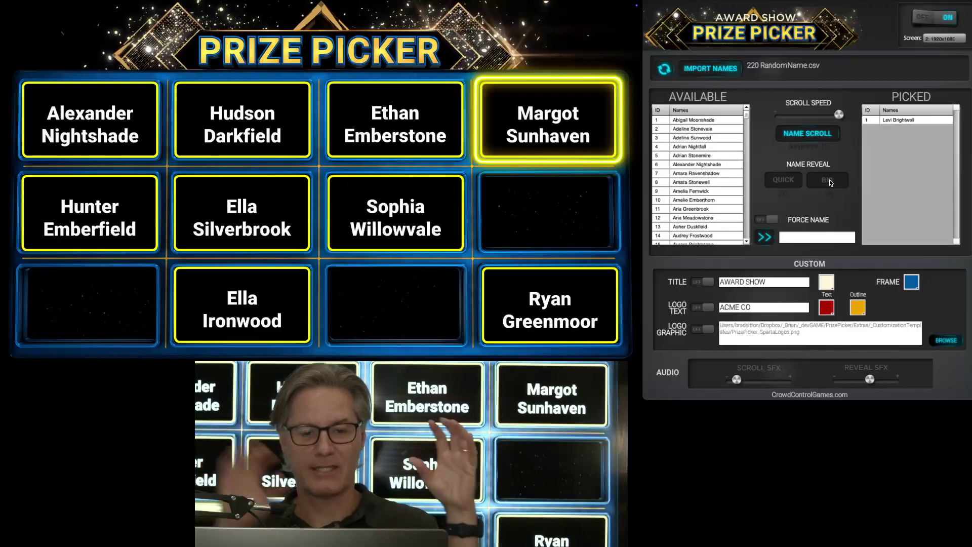
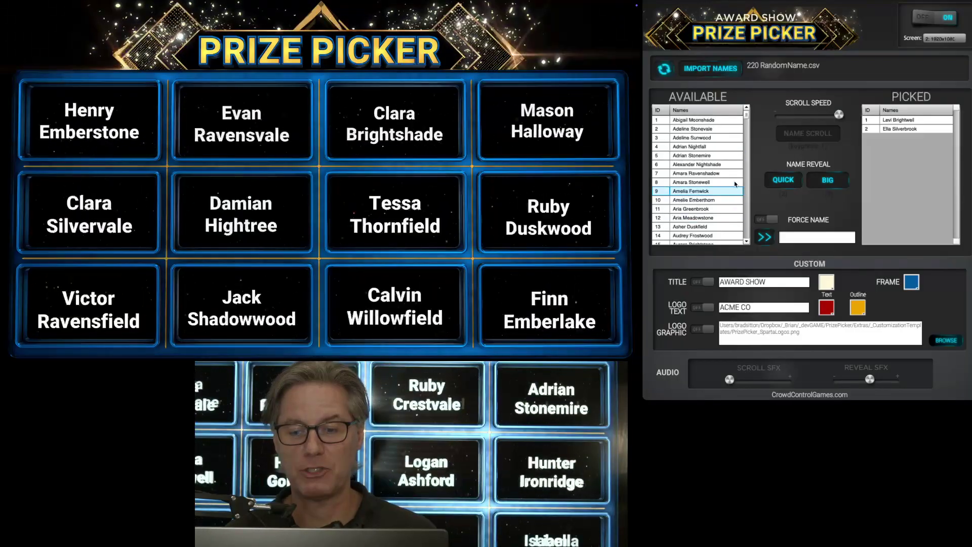
Set the name with ID 80 in the available list as the forced name and pick it with the quick reveal.
drag(746, 114, 746, 160)
click(701, 174)
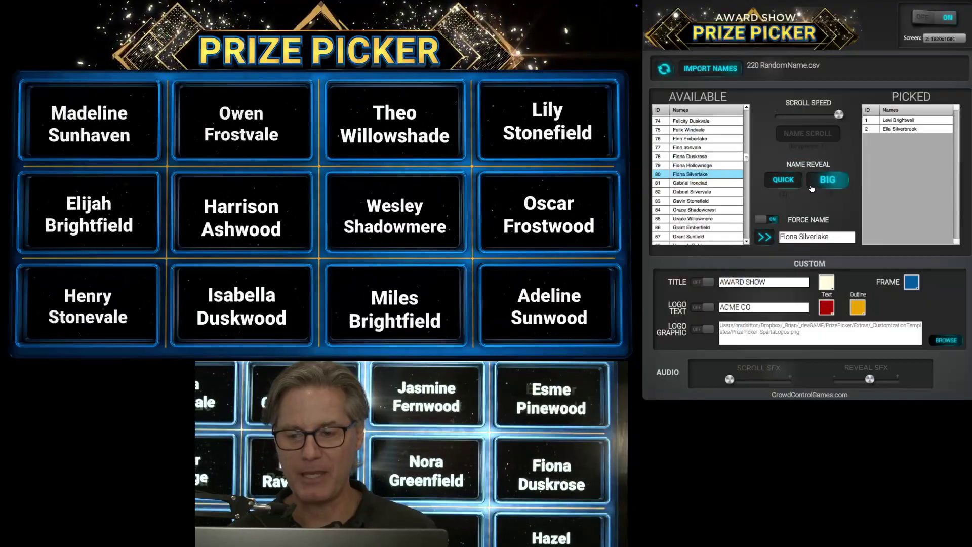
click(791, 182)
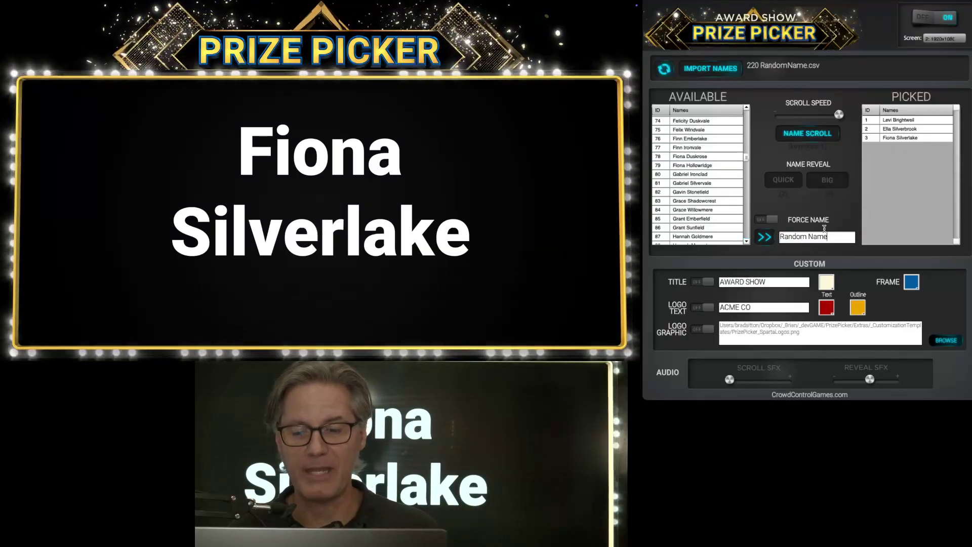
Run the name scroll with "Random Name" as the forced name, pick it with the quick reveal, and check the end of the available list.
click(822, 134)
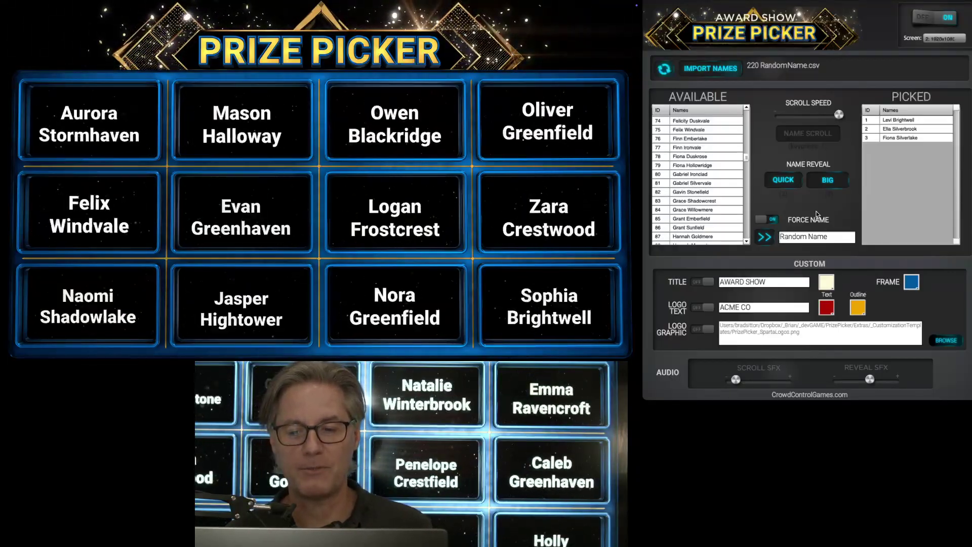
click(783, 180)
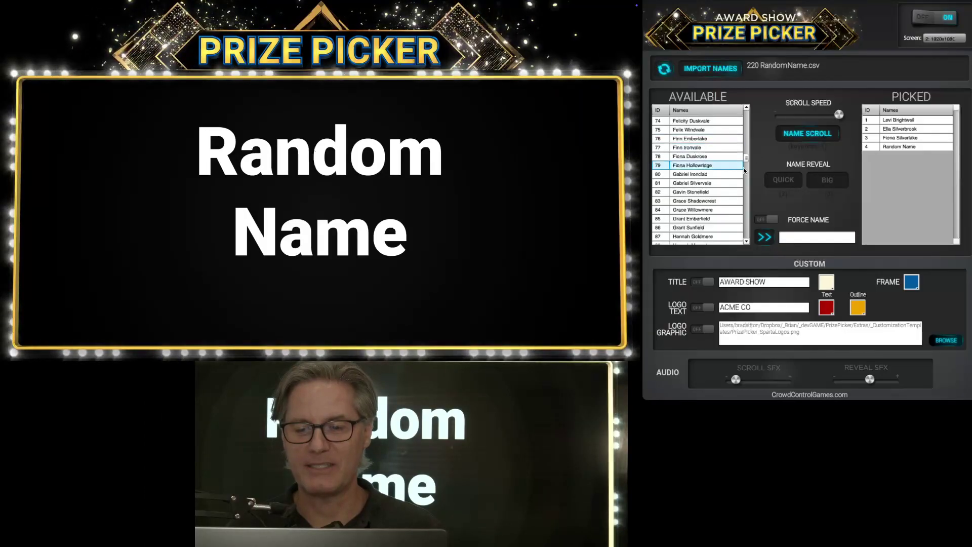
drag(746, 158, 740, 247)
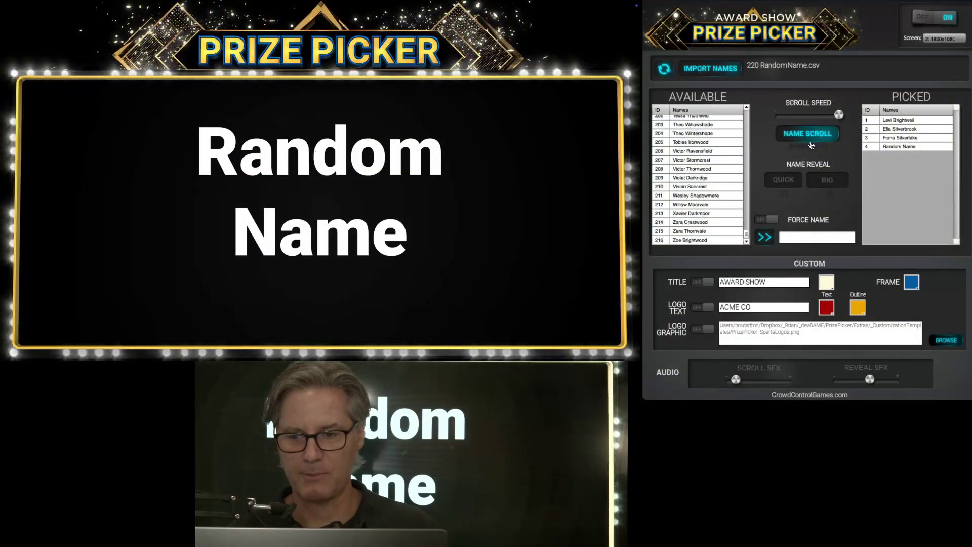
Start a name scroll with a lower scroll sound volume and the AWARD SHOW title switched on, and trigger the big reveal.
click(806, 134)
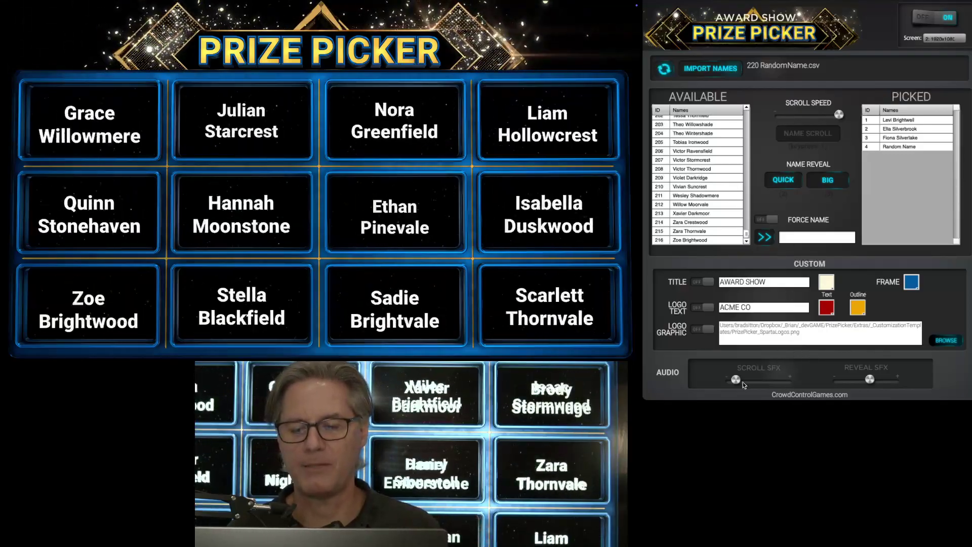
mouse_move(734, 379)
mouse_down()
mouse_move(748, 379)
mouse_move(725, 377)
mouse_up()
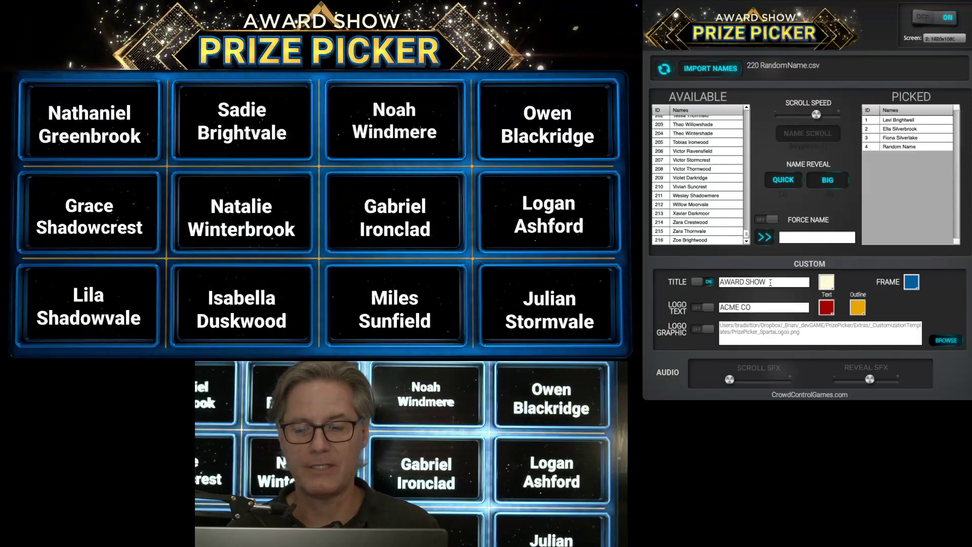
key(3)
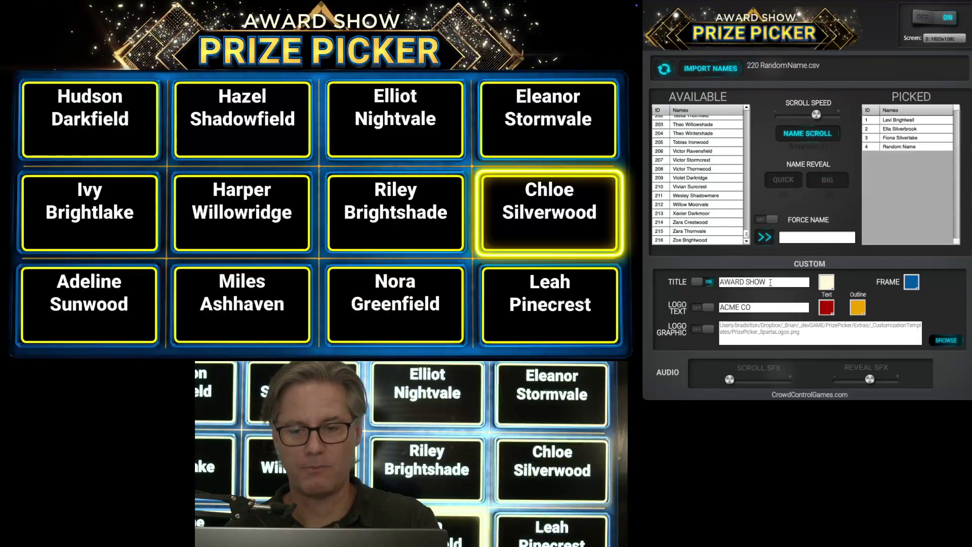